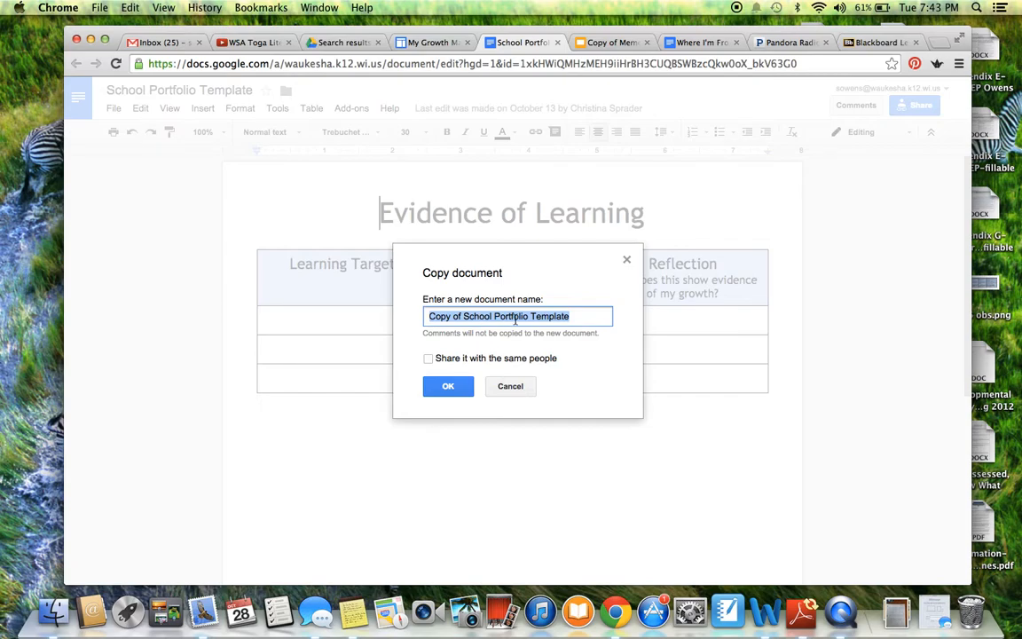
Name the template copy 'Evidence of Learning - Literacy' and create it.
{"action": "type", "text": "Evidenc"}
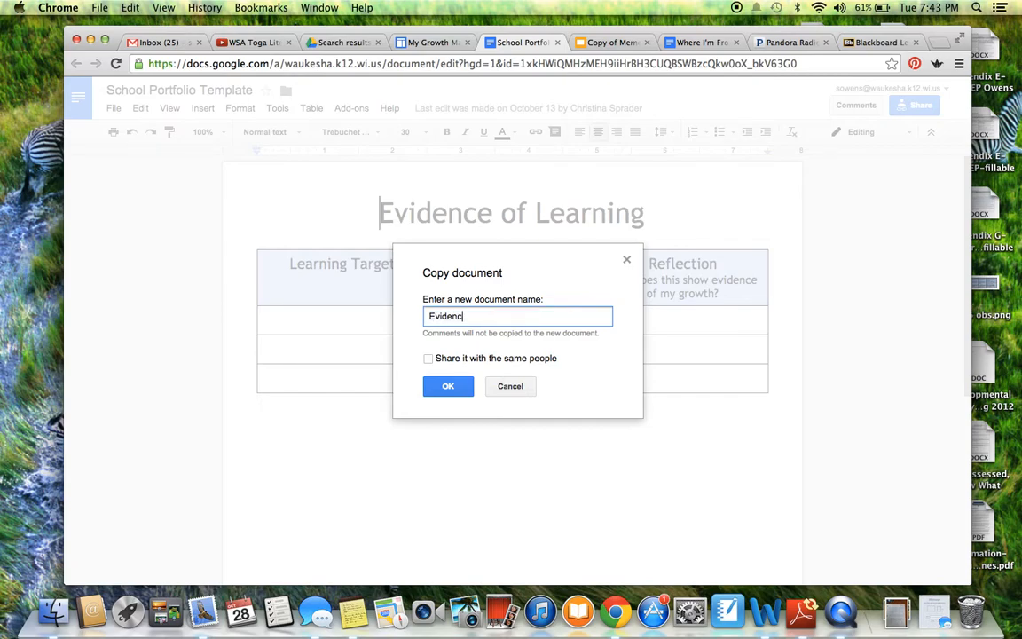
{"action": "type", "text": "e of Learning - Literacy"}
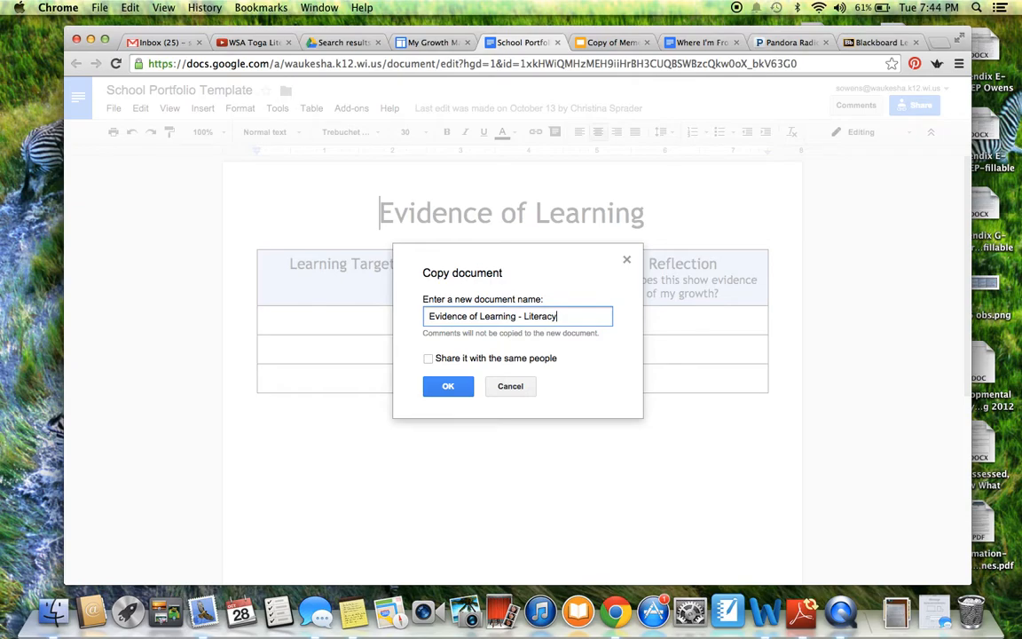
{"action": "left_click", "coordinate": [455, 389]}
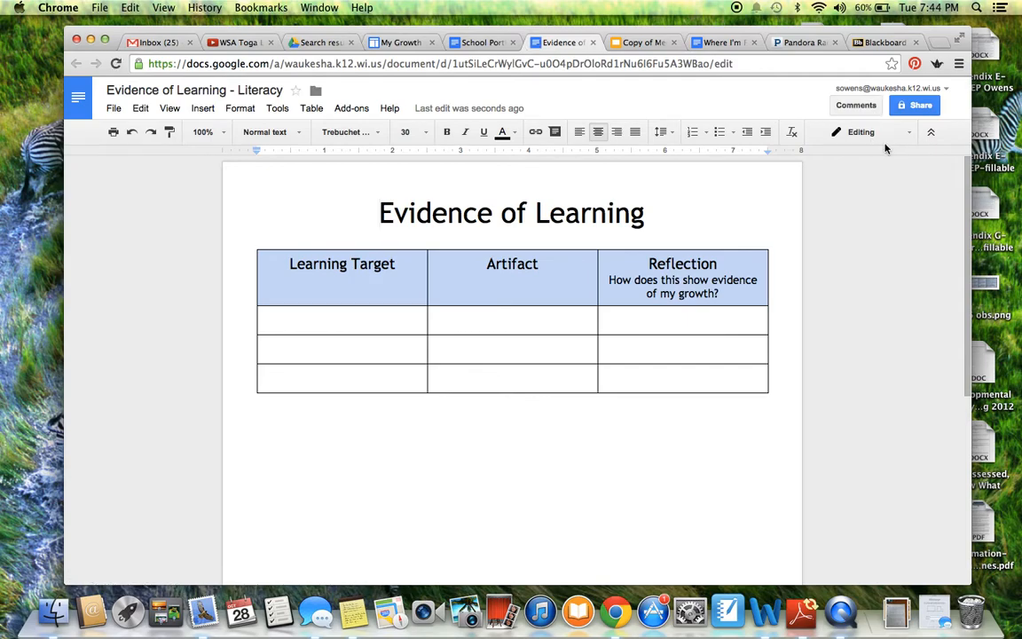
Change link sharing to 'On - Anyone with the link' and save the setting.
{"action": "left_click", "coordinate": [918, 106]}
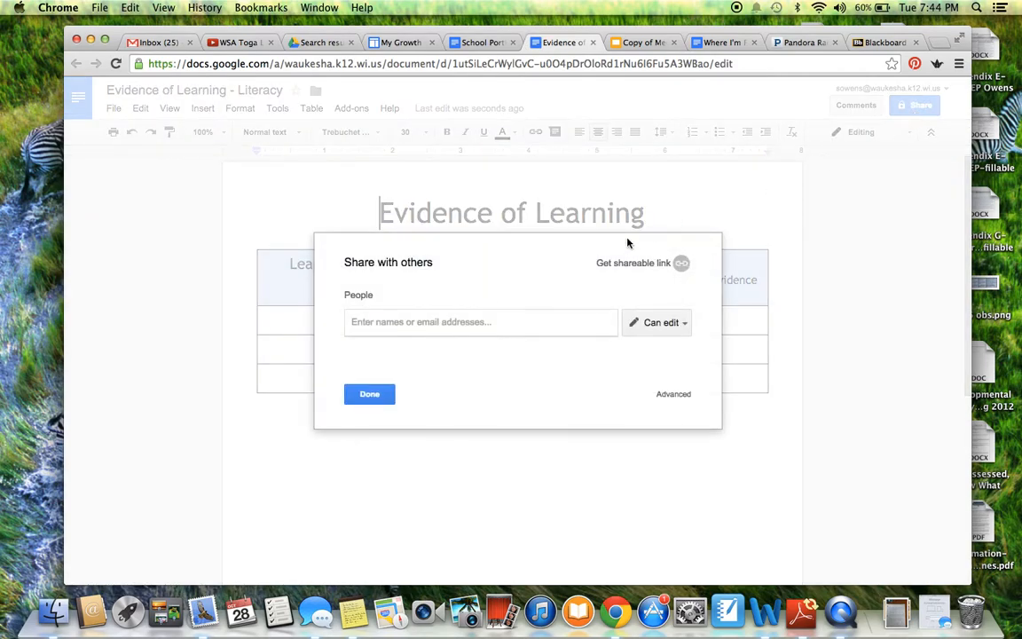
{"action": "left_click", "coordinate": [672, 398]}
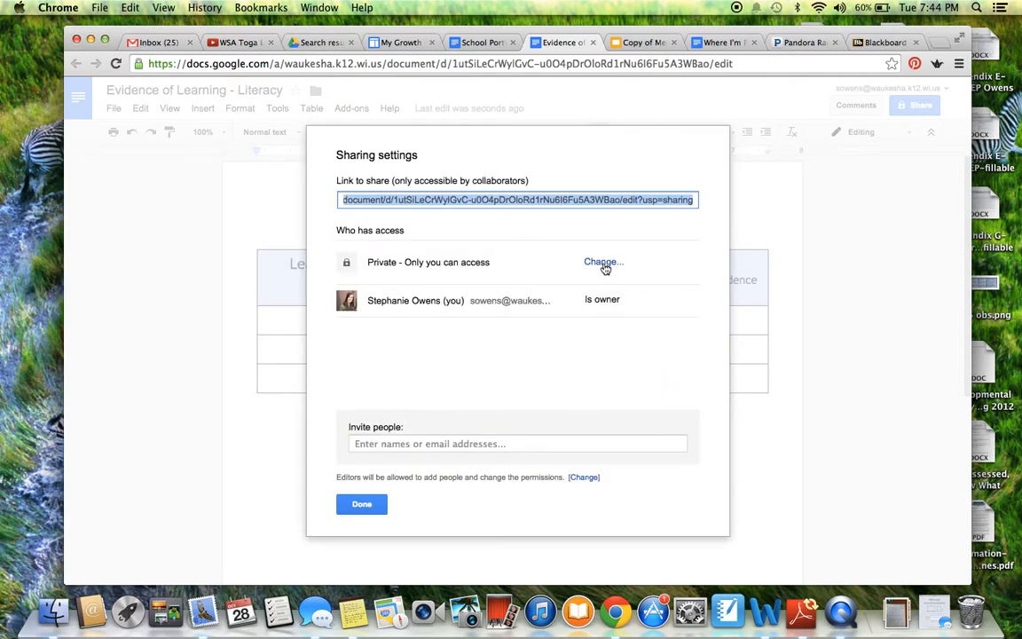
{"action": "left_click", "coordinate": [603, 262]}
{"action": "left_click", "coordinate": [490, 263]}
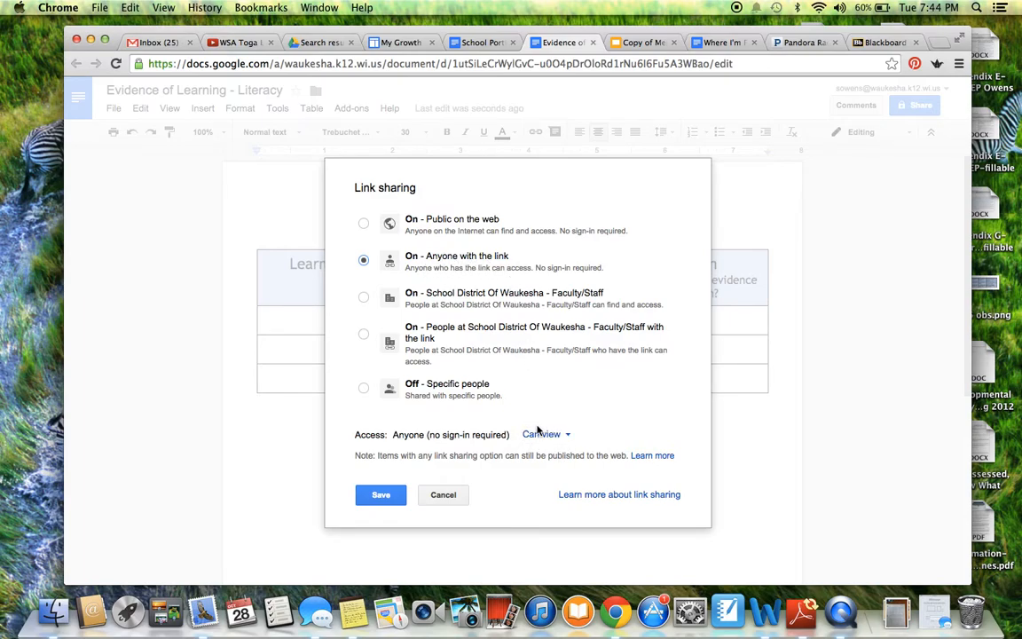
{"action": "left_click", "coordinate": [371, 503]}
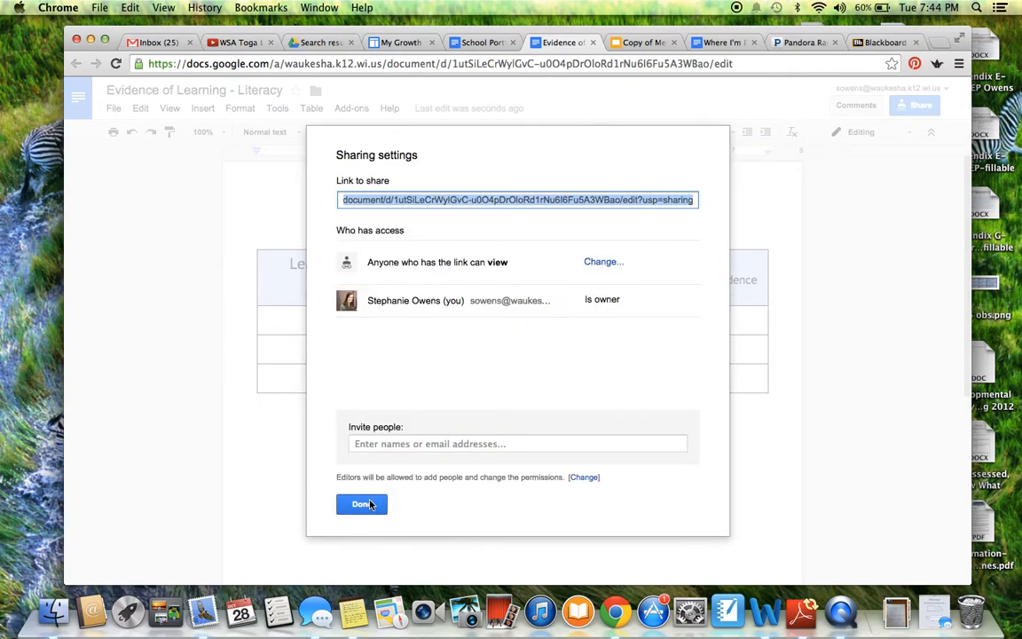
{"action": "left_click", "coordinate": [371, 503]}
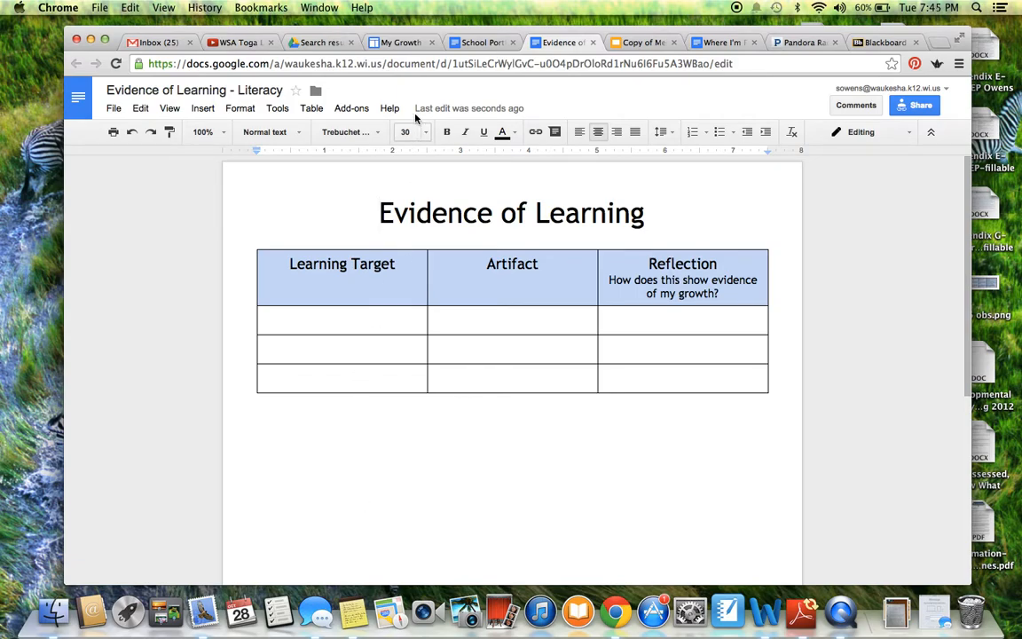
Edit the My Growth Markers page and remove the embedded School Portfolio Template document.
{"action": "left_click", "coordinate": [395, 44]}
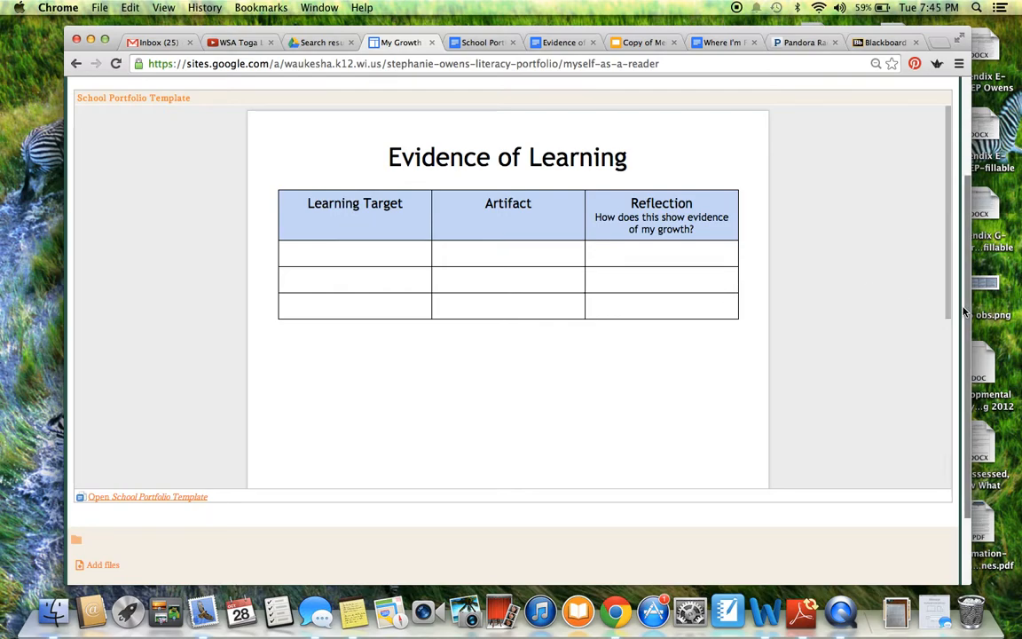
{"action": "scroll", "coordinate": [958, 241], "scroll_direction": "up", "scroll_amount": 3}
{"action": "scroll", "coordinate": [957, 241], "scroll_direction": "up", "scroll_amount": 1}
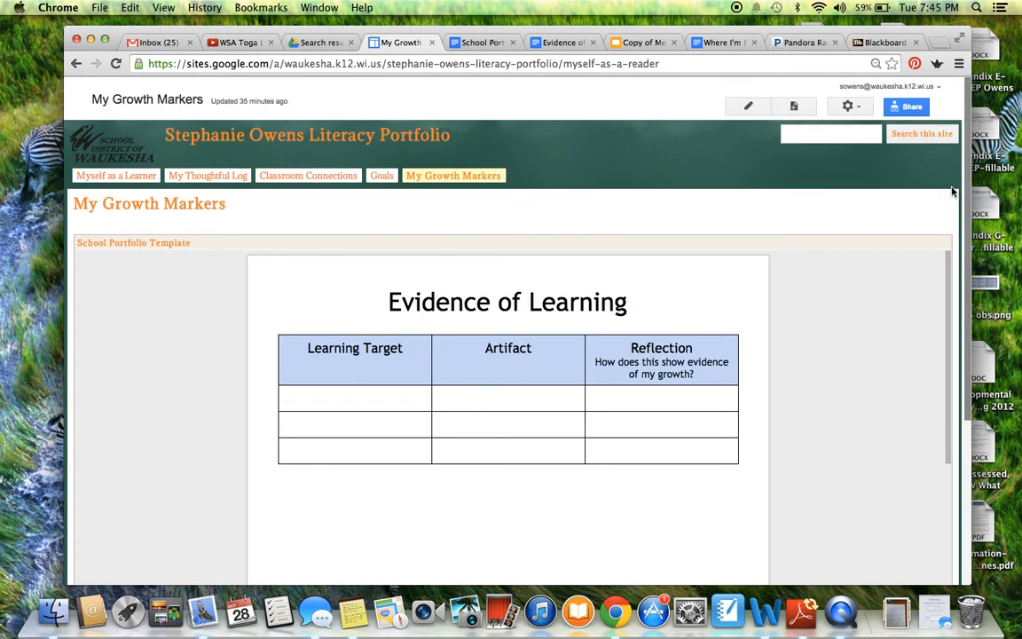
{"action": "left_click", "coordinate": [743, 107]}
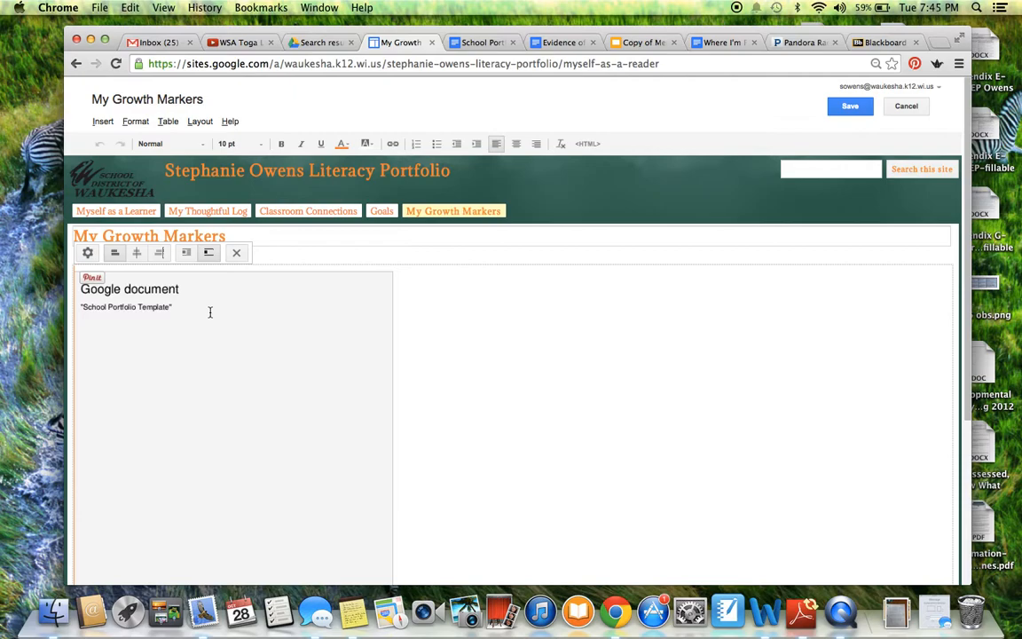
{"action": "left_click", "coordinate": [236, 255]}
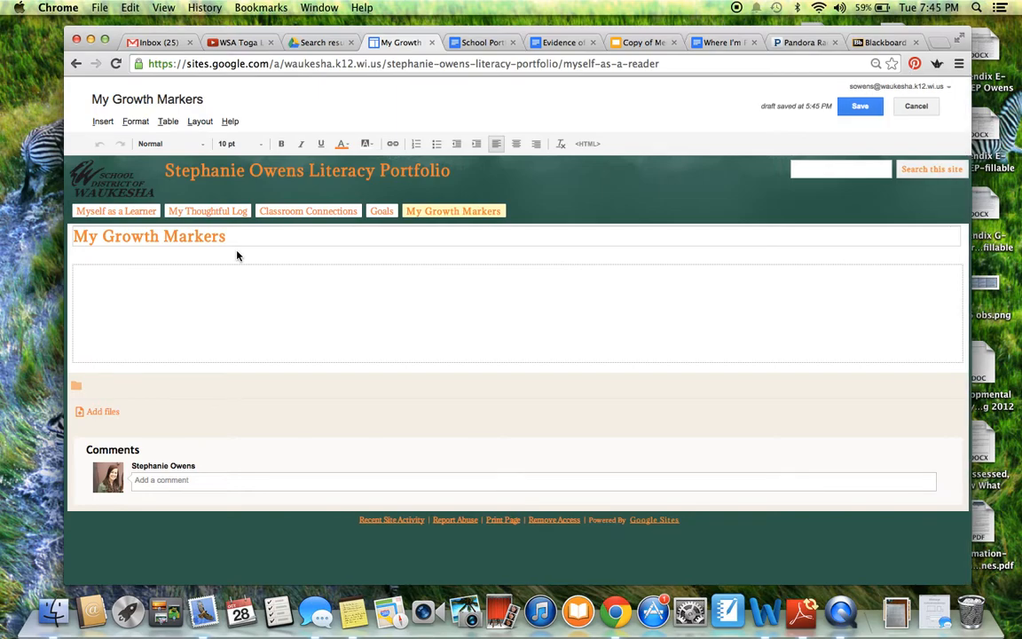
Insert a Drive document into the emptied content area, selecting 'Evidence of Learning - Literacy'.
{"action": "left_click", "coordinate": [123, 279]}
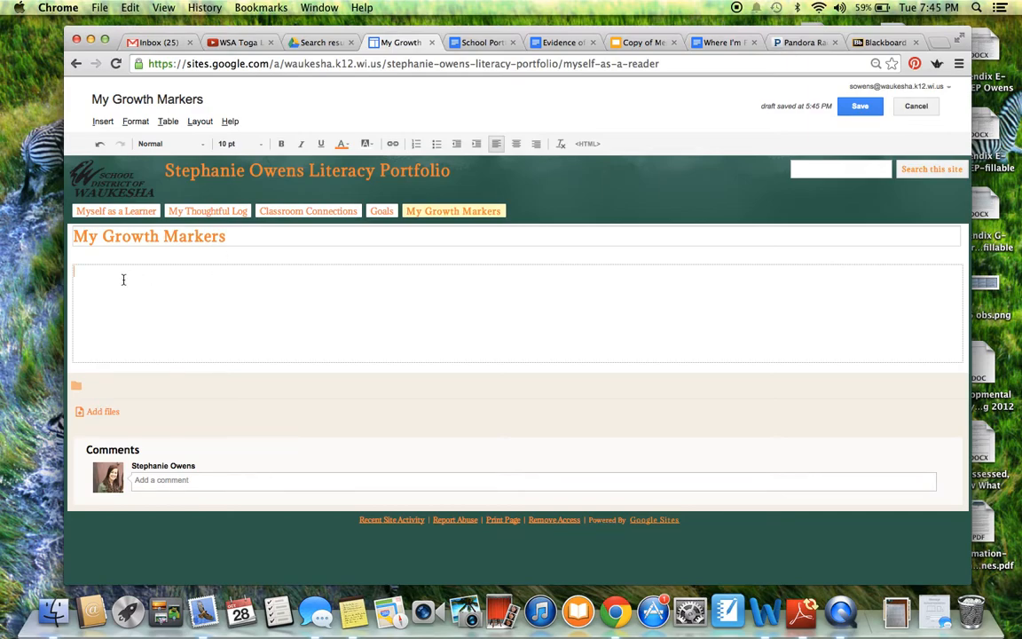
{"action": "left_click", "coordinate": [103, 121]}
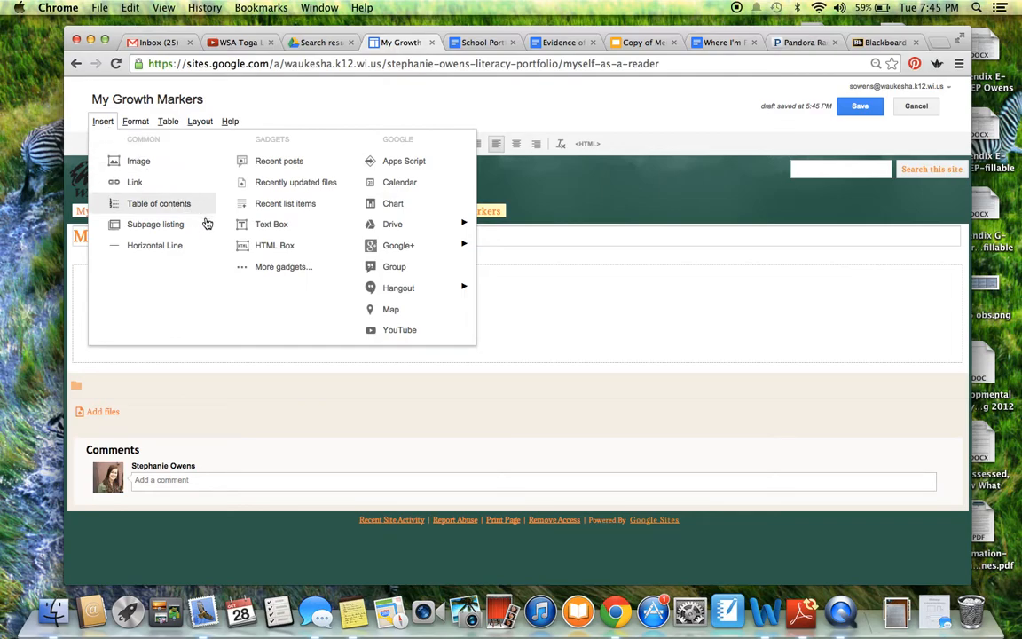
{"action": "mouse_move", "coordinate": [394, 232]}
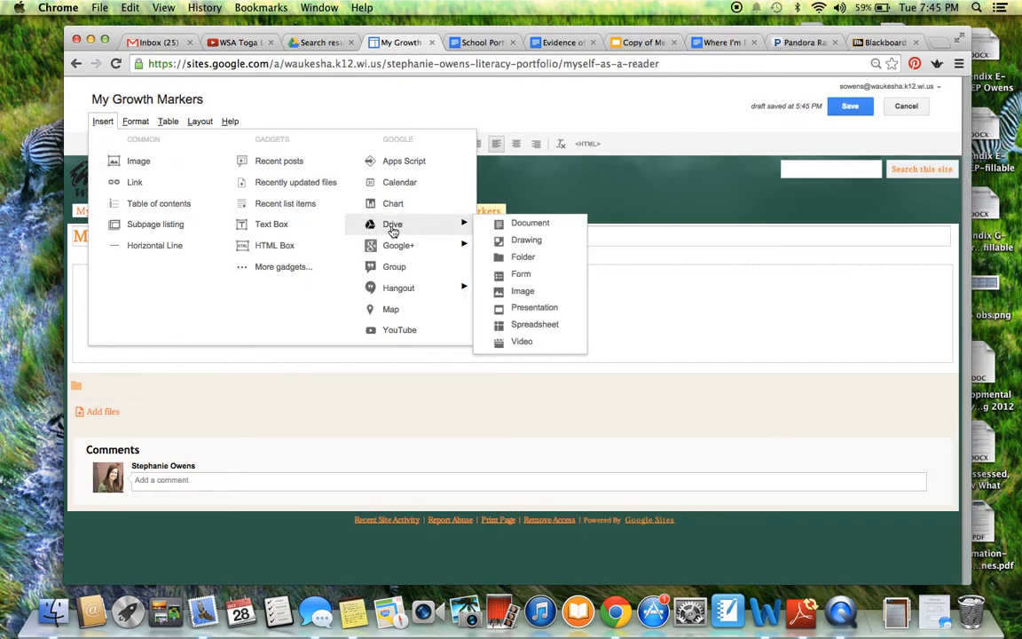
{"action": "left_click", "coordinate": [519, 229]}
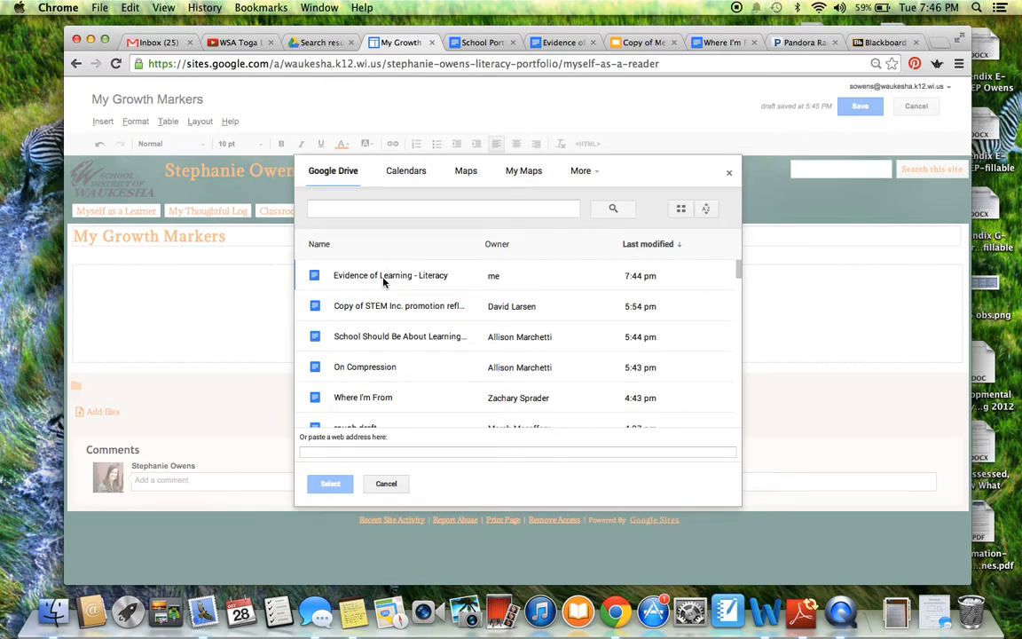
{"action": "left_click", "coordinate": [432, 282]}
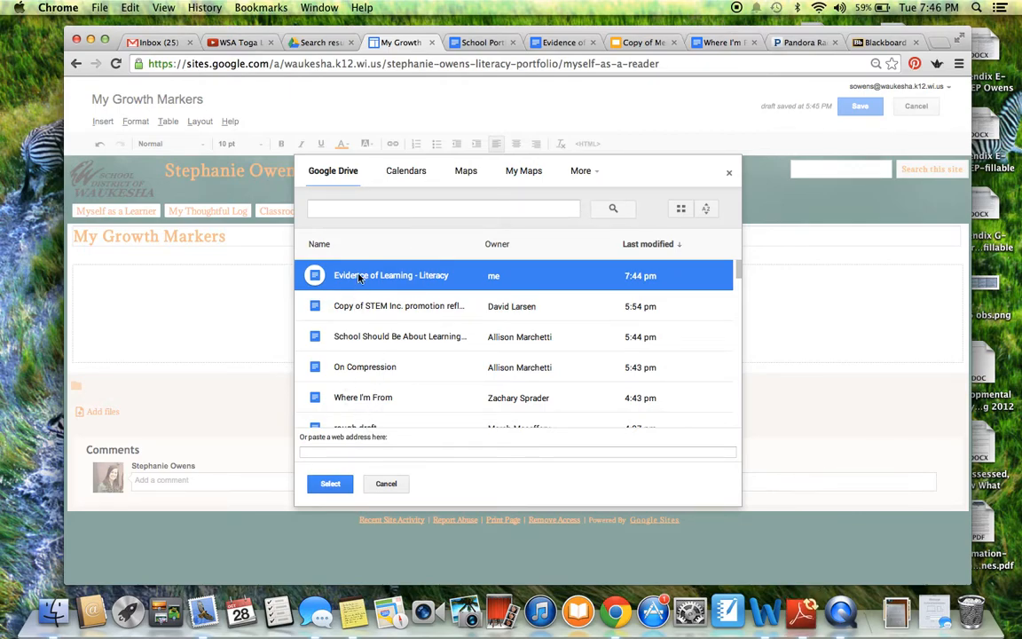
{"action": "left_click", "coordinate": [330, 485]}
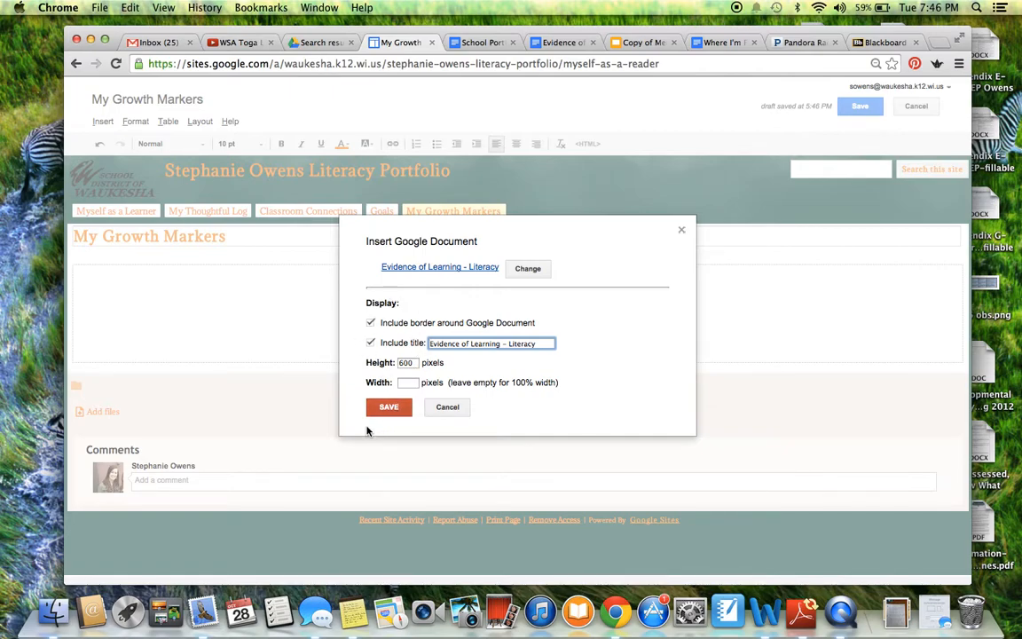
Insert 'Evidence of Learning - Literacy' with border, title and 600-pixel height, then save the page.
{"action": "left_click", "coordinate": [390, 407]}
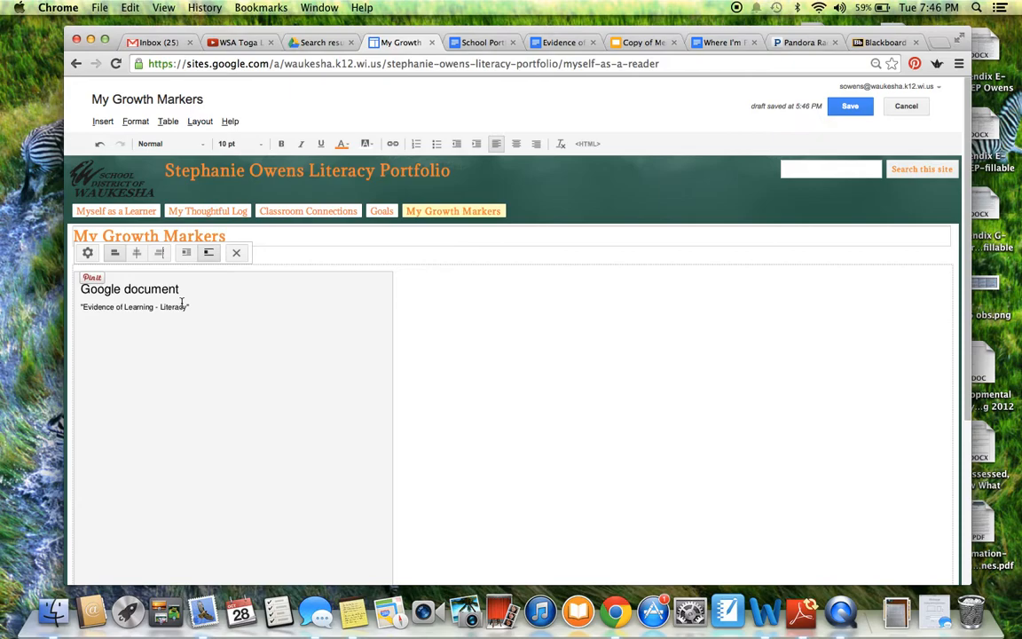
{"action": "left_click", "coordinate": [845, 110]}
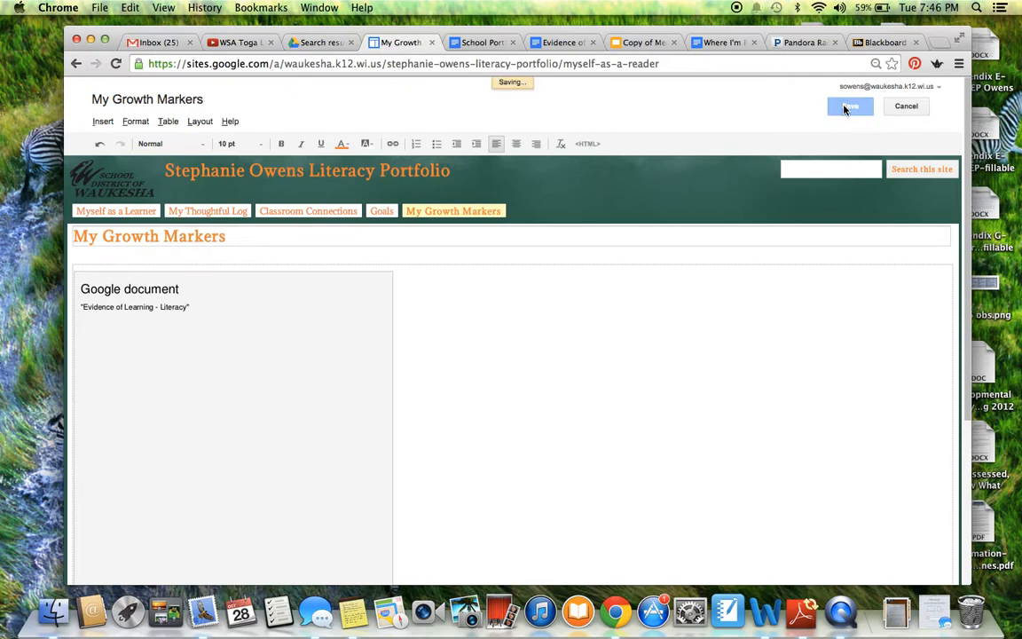
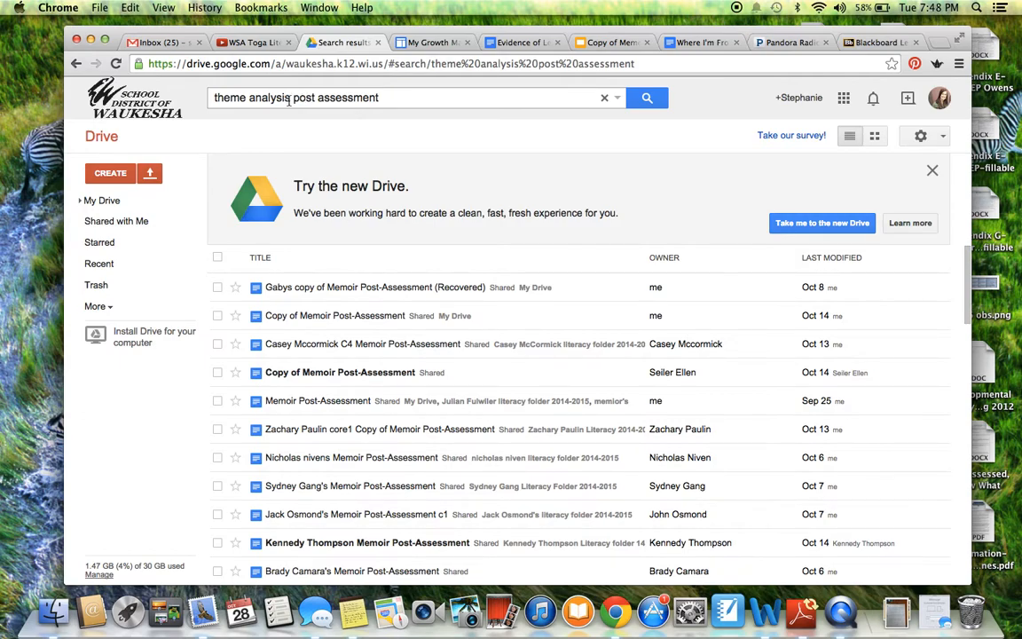
Search Drive for 'memoir post assessment' and open your own Copy of Memoir Post-Assessment.
{"action": "left_click", "coordinate": [288, 100]}
{"action": "left_click_drag", "start_coordinate": [290, 98], "coordinate": [214, 98]}
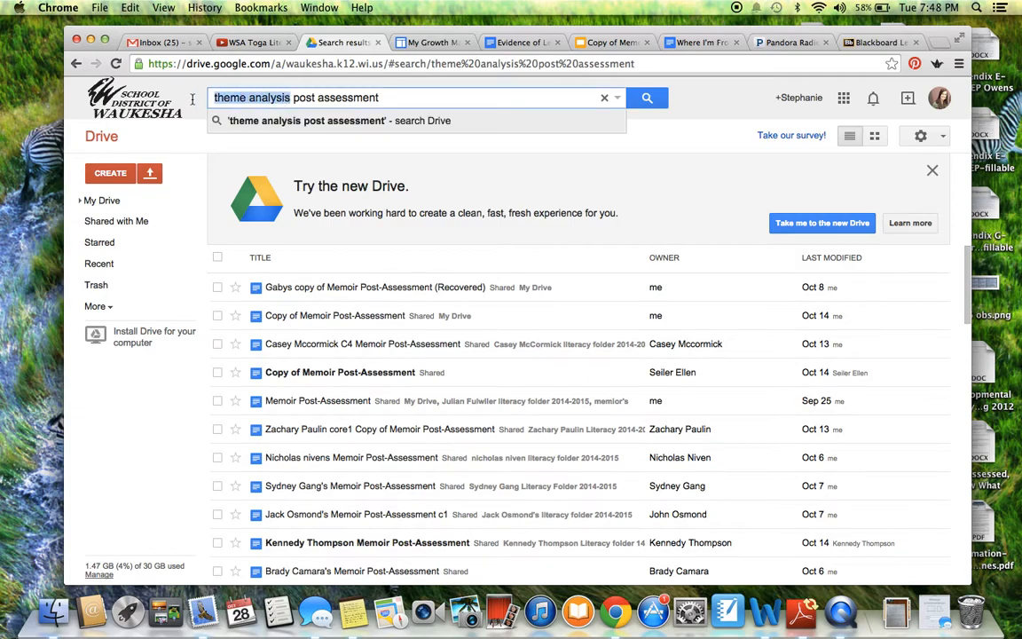
{"action": "type", "text": "memoir"}
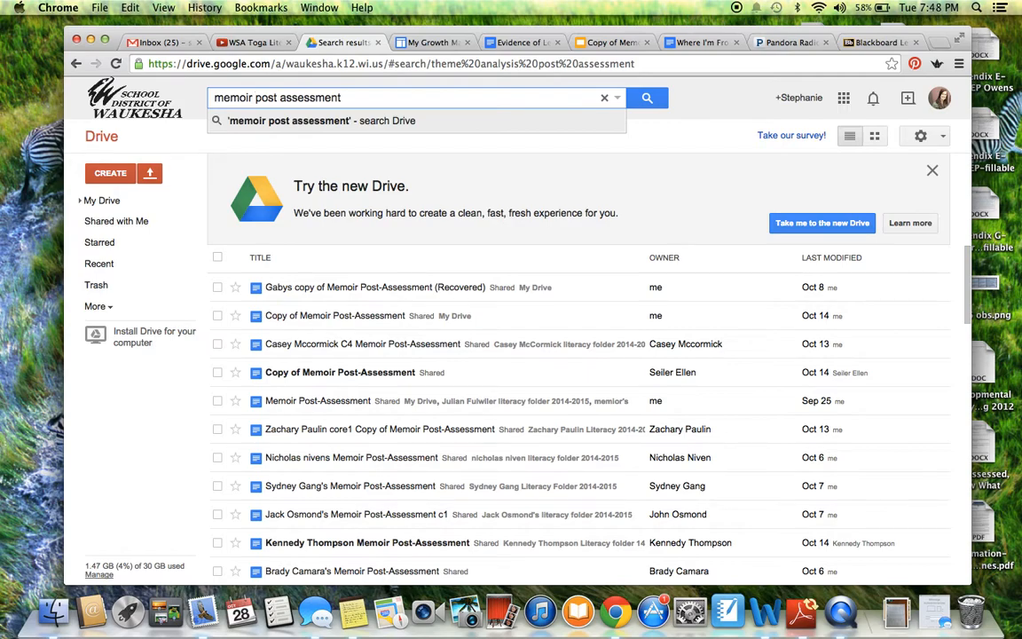
{"action": "left_click", "coordinate": [321, 315]}
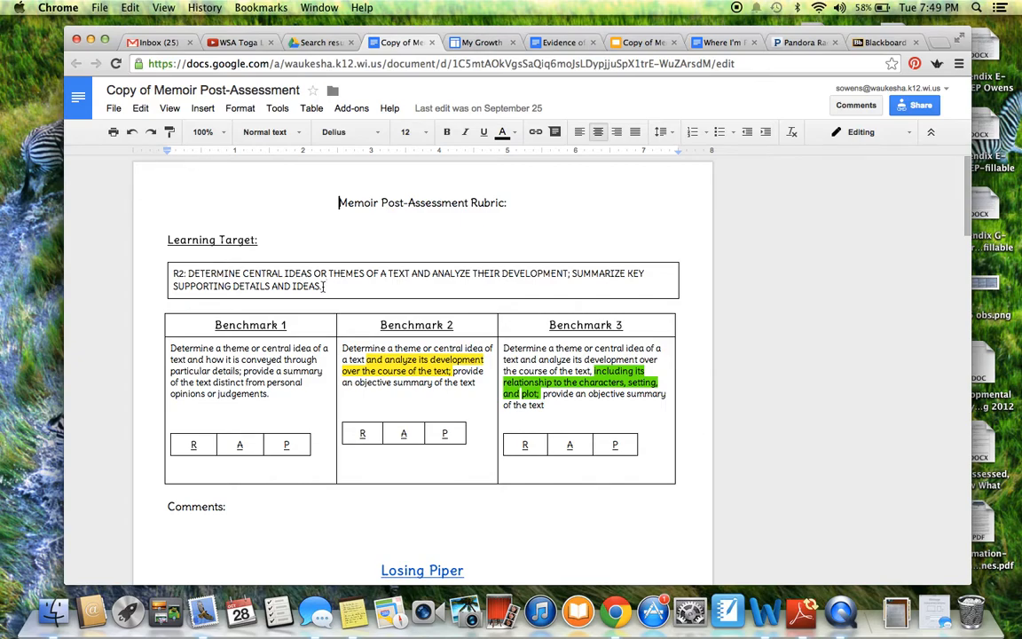
Copy the rubric's R2 learning target into the first Learning Target cell of Evidence of Learning - Literacy.
{"action": "left_click_drag", "start_coordinate": [318, 285], "coordinate": [172, 273]}
{"action": "key", "text": "super+c"}
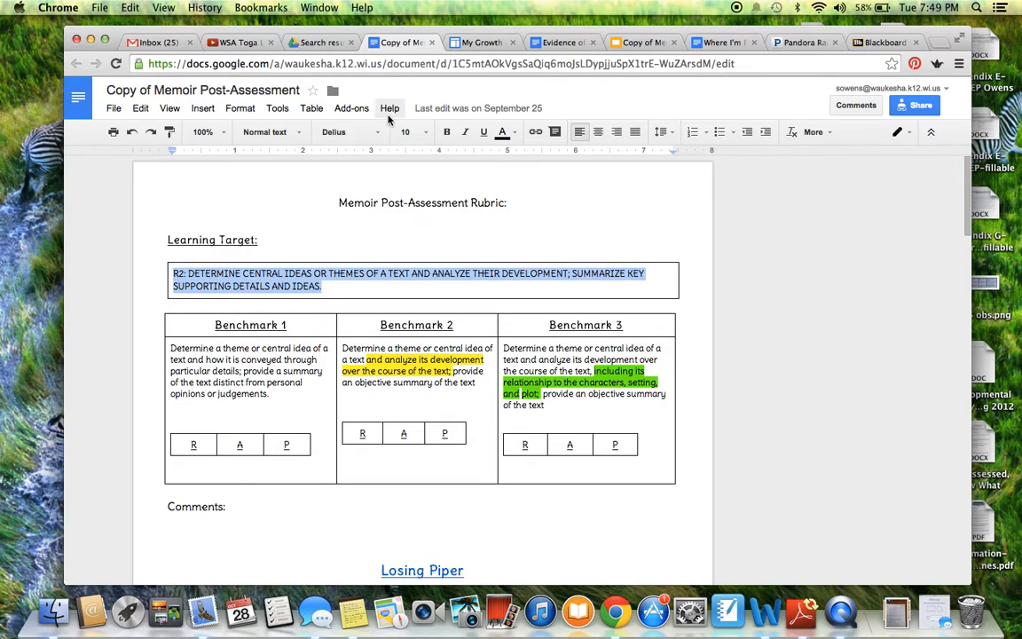
{"action": "left_click", "coordinate": [559, 42]}
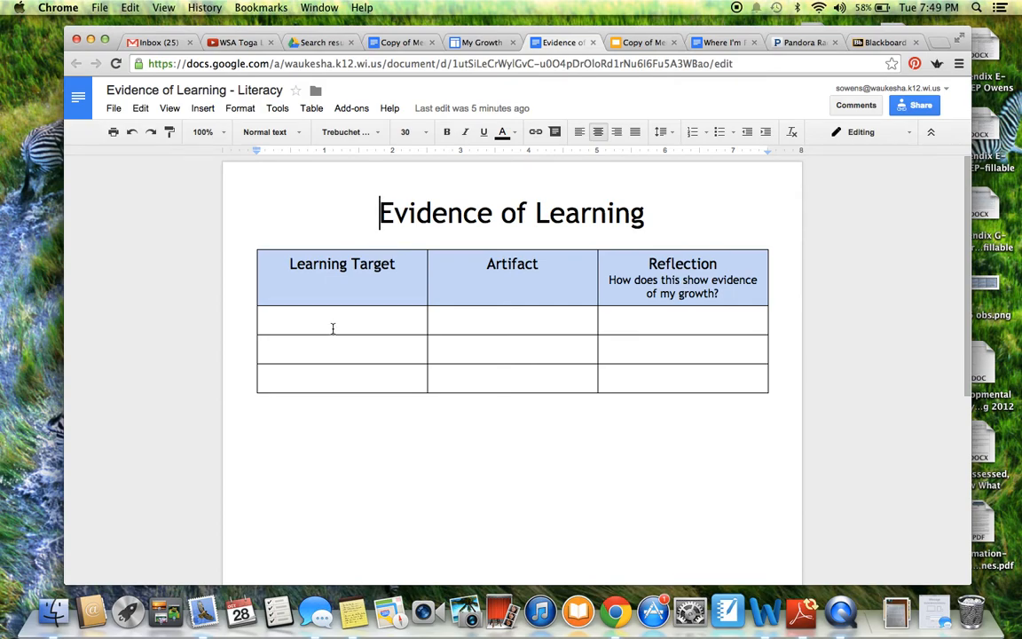
{"action": "left_click", "coordinate": [334, 326]}
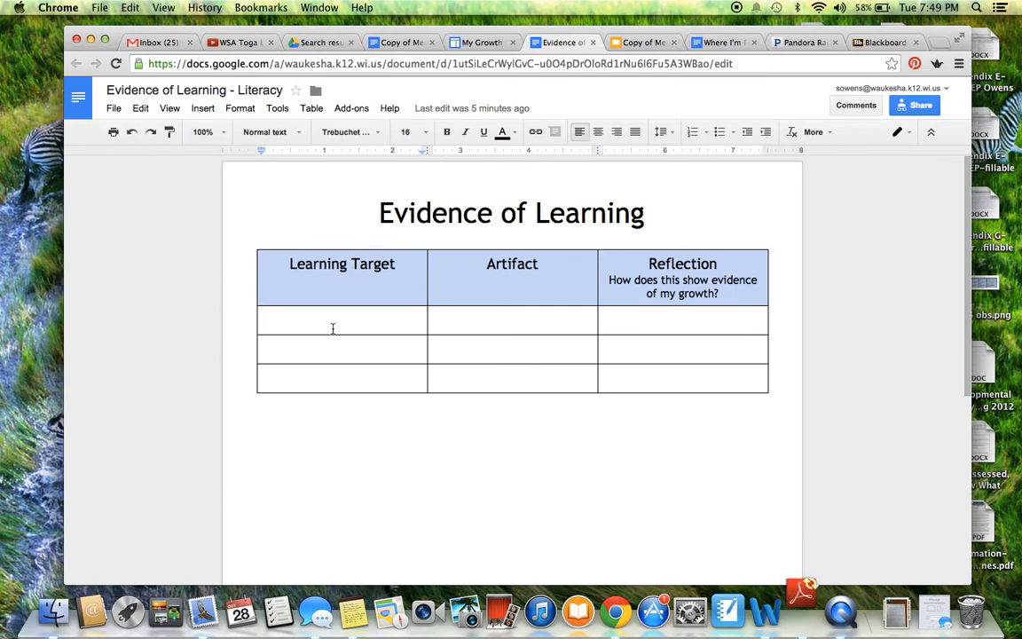
{"action": "key", "text": "super+v"}
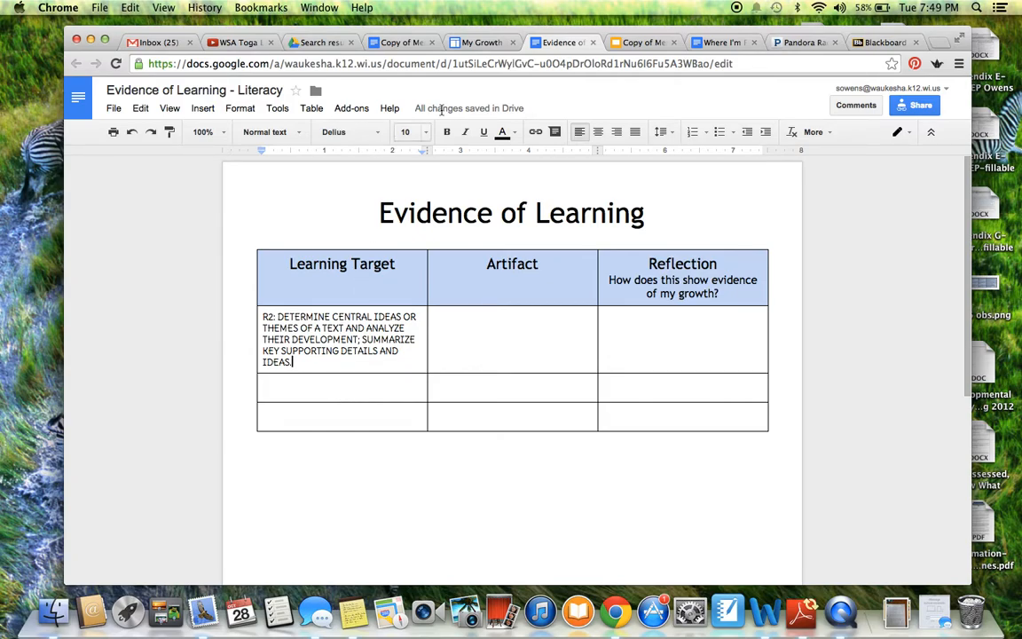
Copy the Memoir Post-Assessment rubric's web address for linking.
{"action": "left_click", "coordinate": [409, 45]}
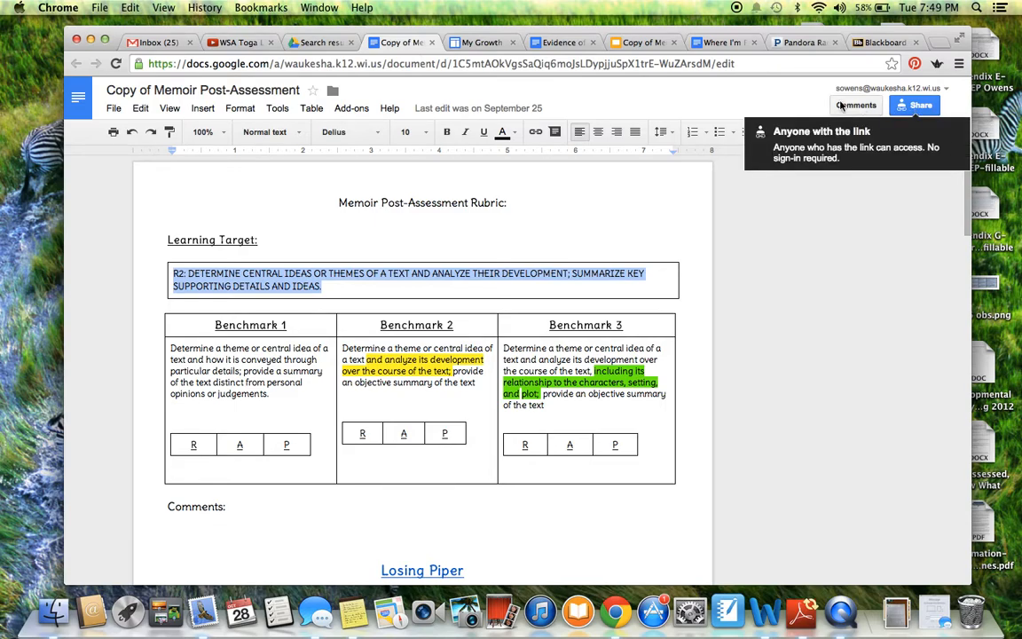
{"action": "left_click", "coordinate": [725, 64]}
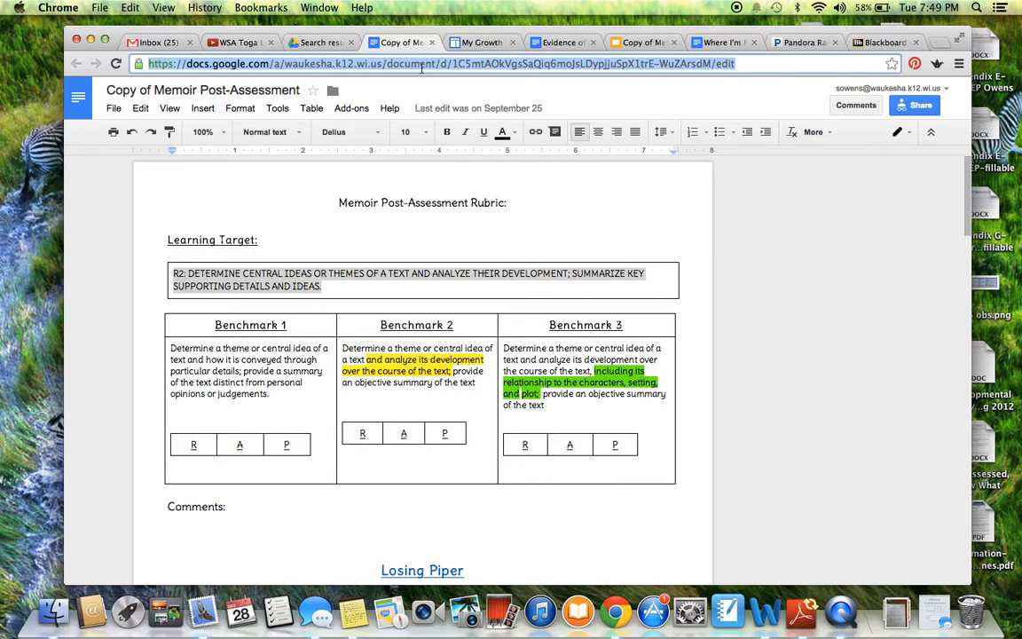
{"action": "left_click", "coordinate": [537, 41]}
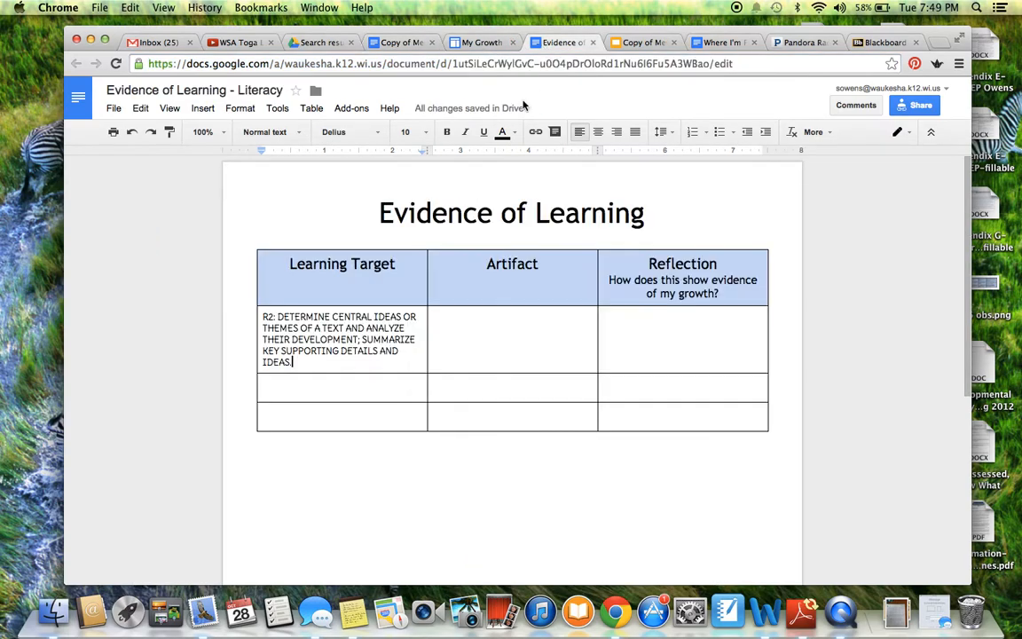
In the first Artifact cell, insert a link titled 'Memoir Post Assessment' pointing to the rubric URL.
{"action": "left_click", "coordinate": [478, 328]}
{"action": "left_click", "coordinate": [477, 325]}
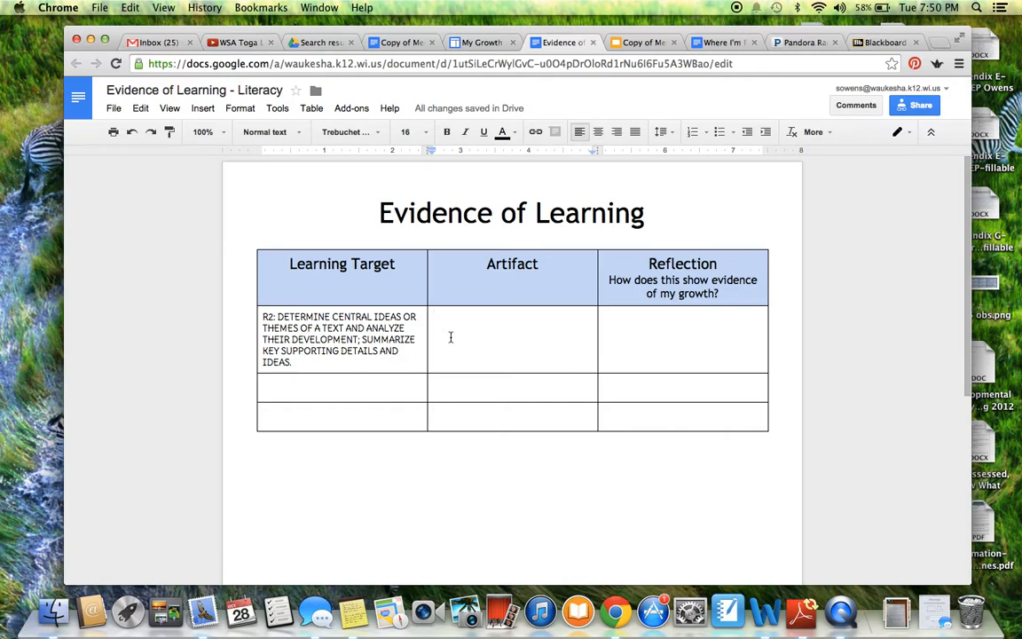
{"action": "left_click", "coordinate": [535, 134]}
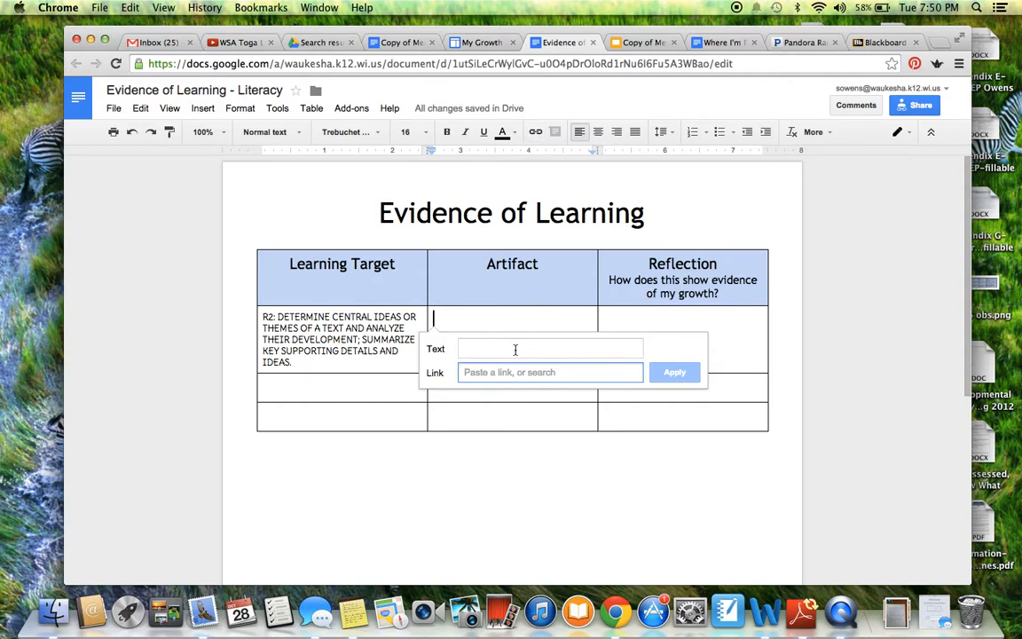
{"action": "key", "text": "super+v"}
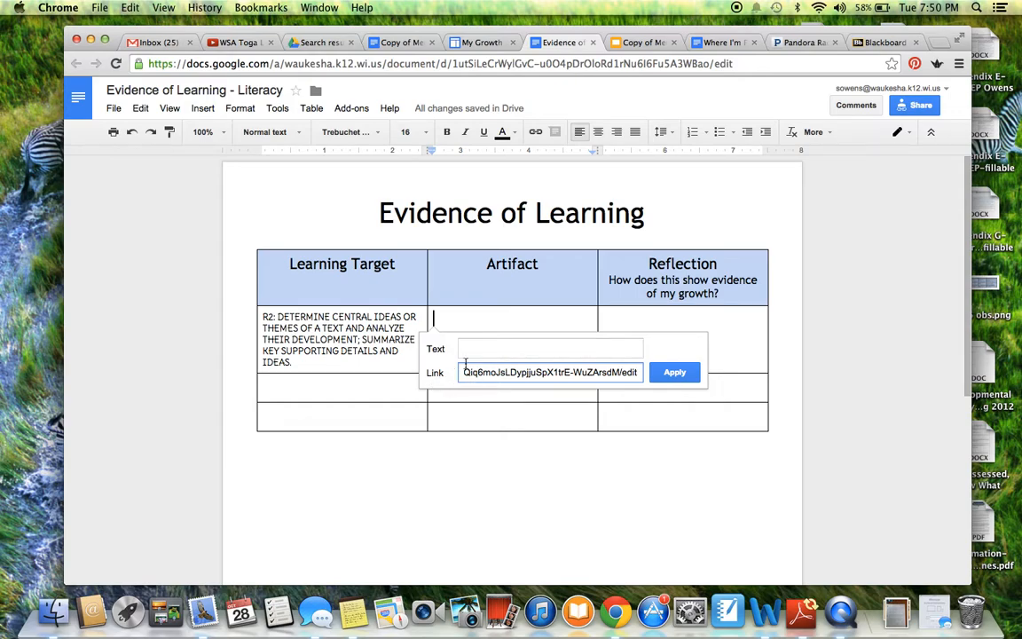
{"action": "left_click", "coordinate": [486, 348]}
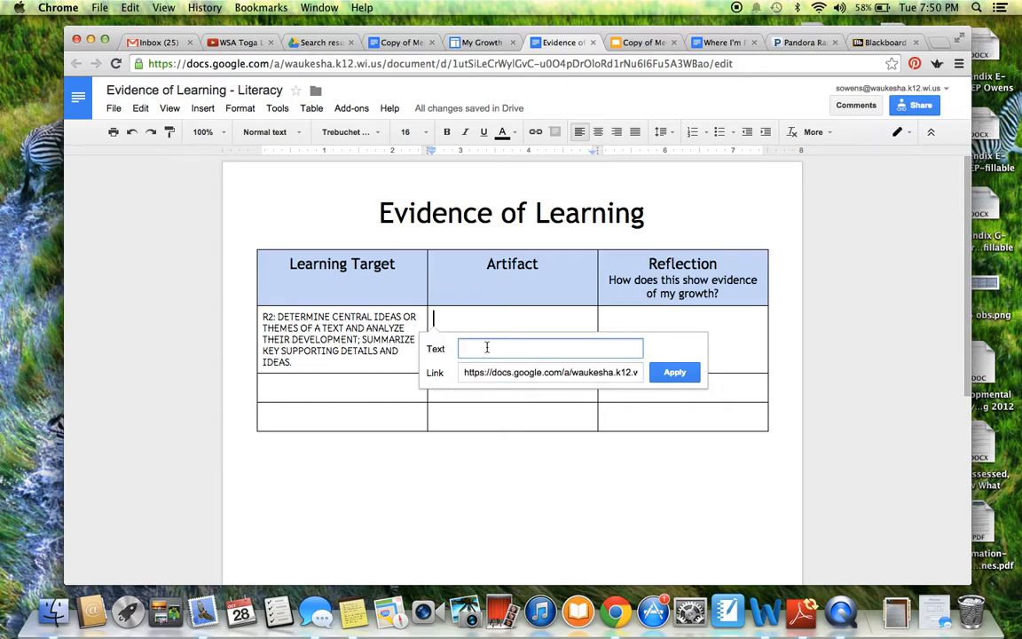
{"action": "type", "text": "Memoir Post Assessment"}
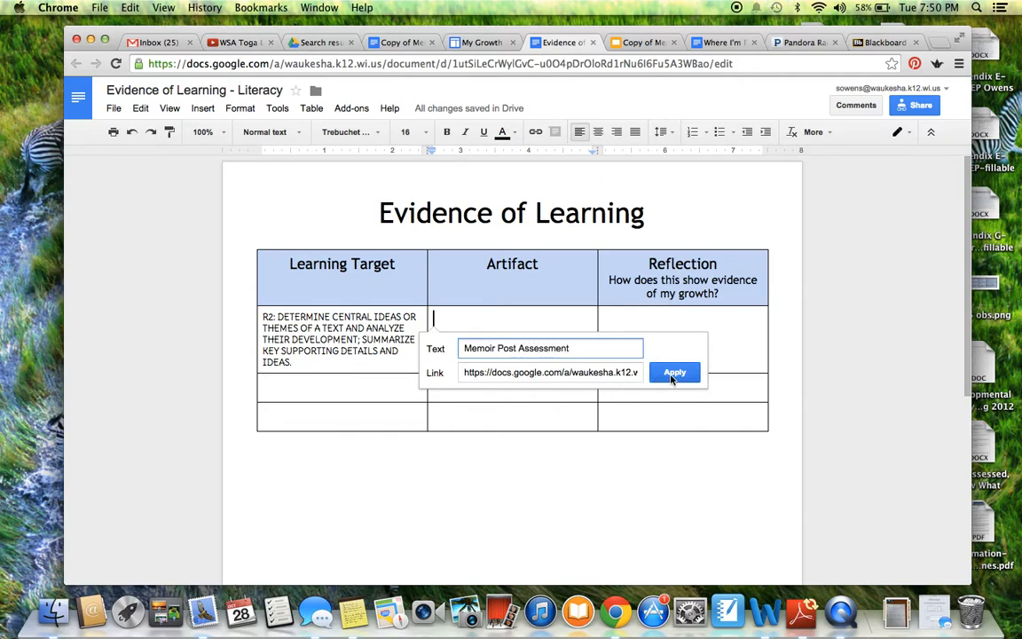
{"action": "left_click", "coordinate": [663, 372]}
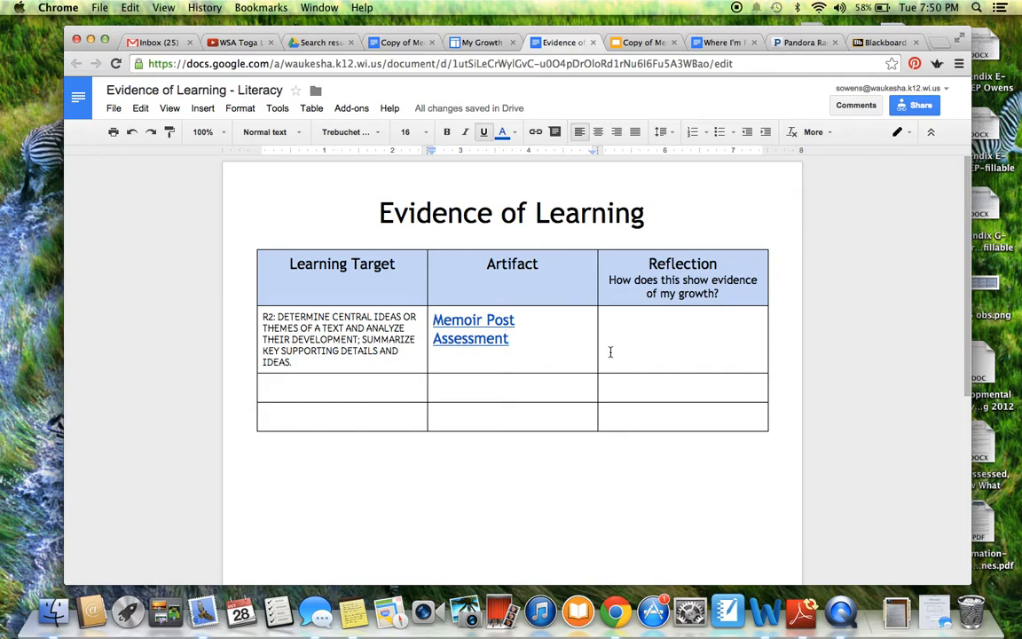
Two lines below the link, upload the Desktop image 'Screen Shot 2014-10-28 at 7.21.59 PM'.
{"action": "key", "text": "Return"}
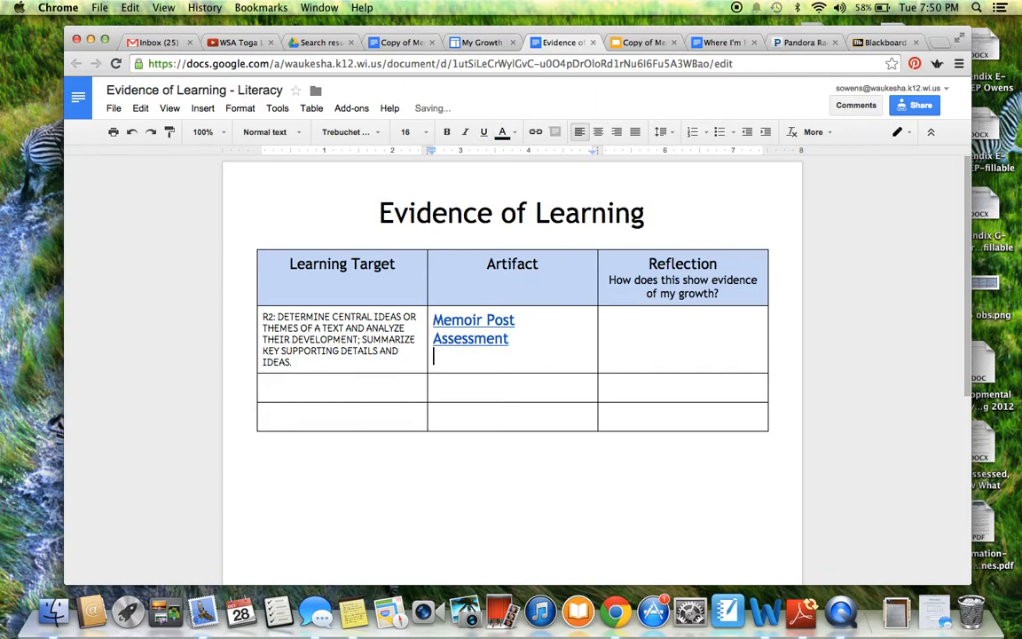
{"action": "key", "text": "Return"}
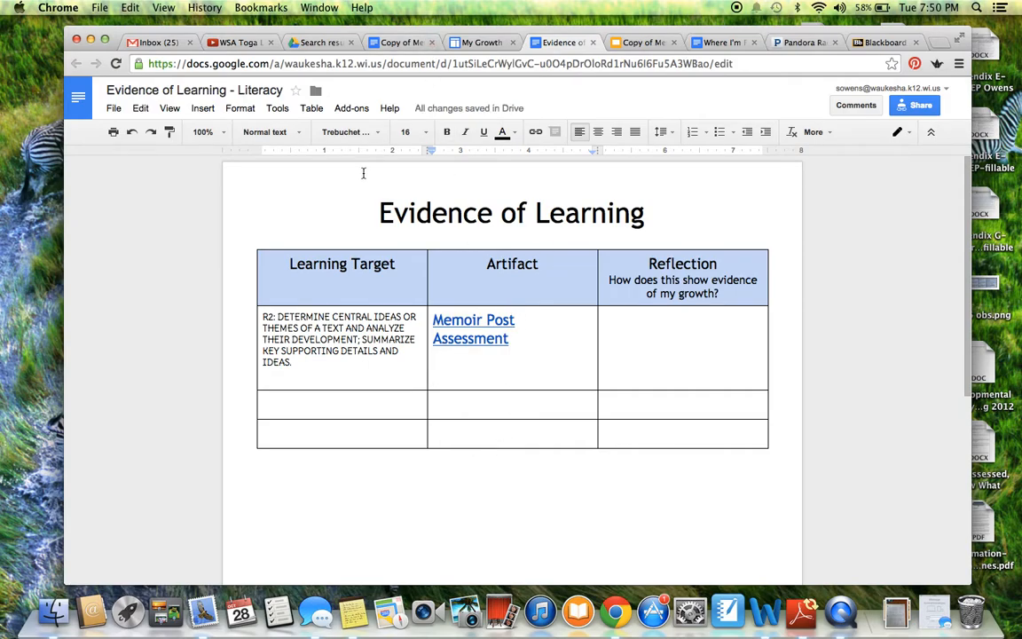
{"action": "left_click", "coordinate": [202, 110]}
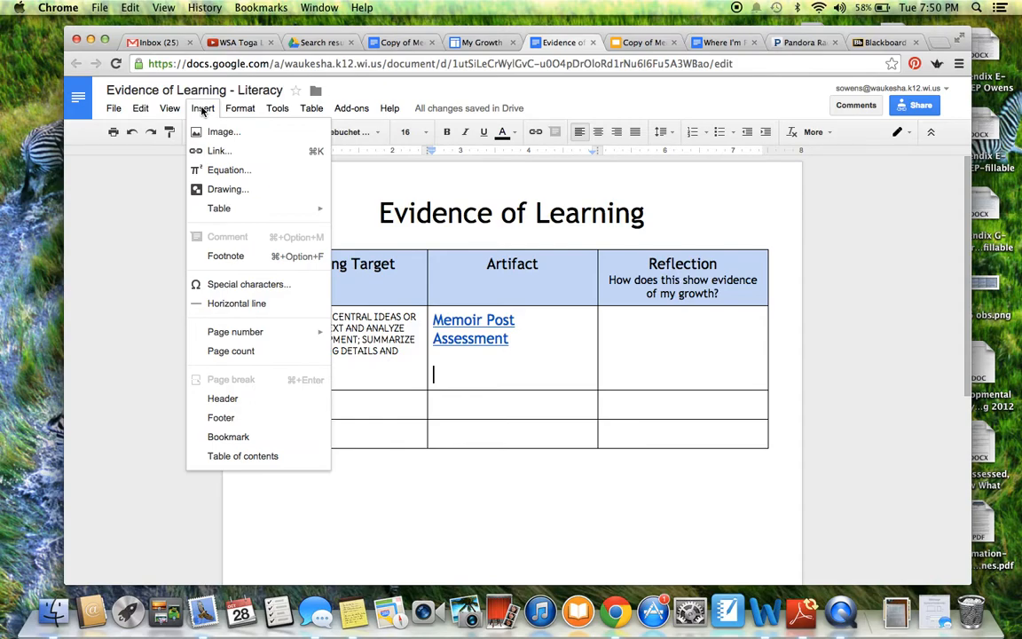
{"action": "left_click", "coordinate": [207, 131]}
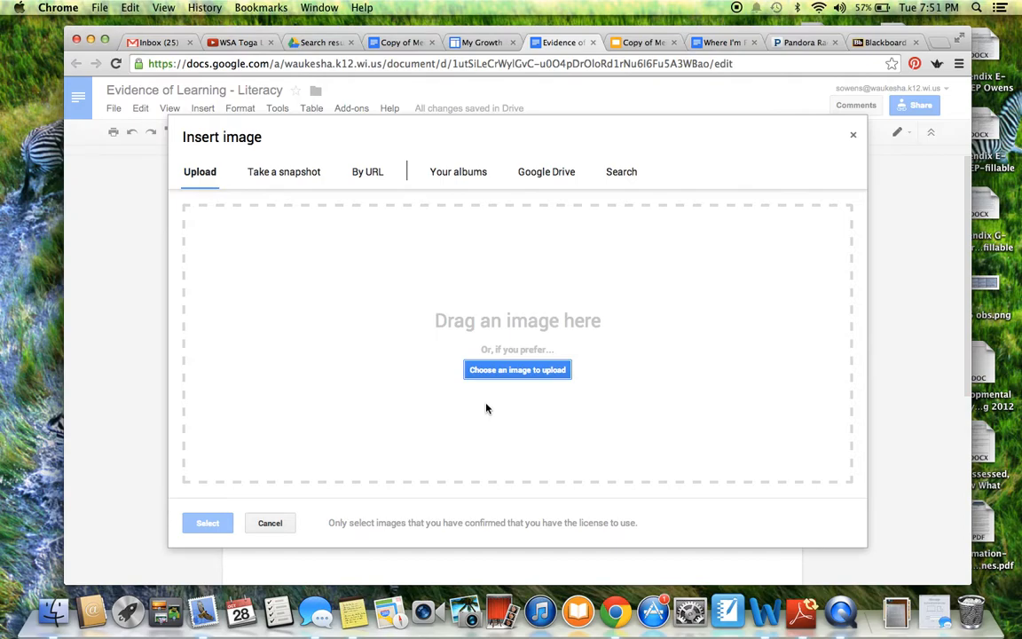
{"action": "left_click", "coordinate": [520, 371]}
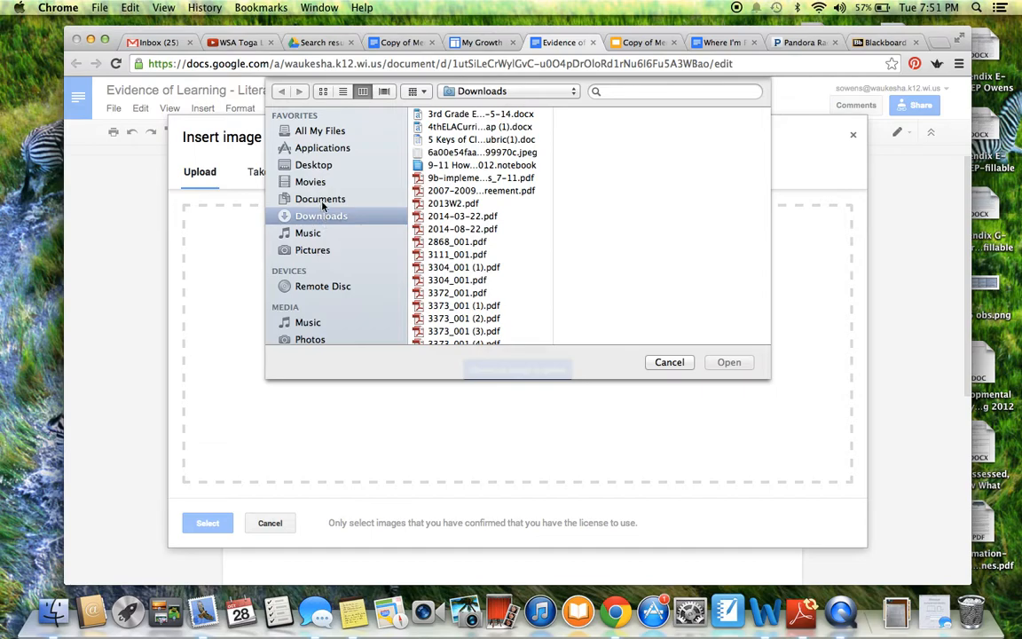
{"action": "left_click", "coordinate": [311, 164]}
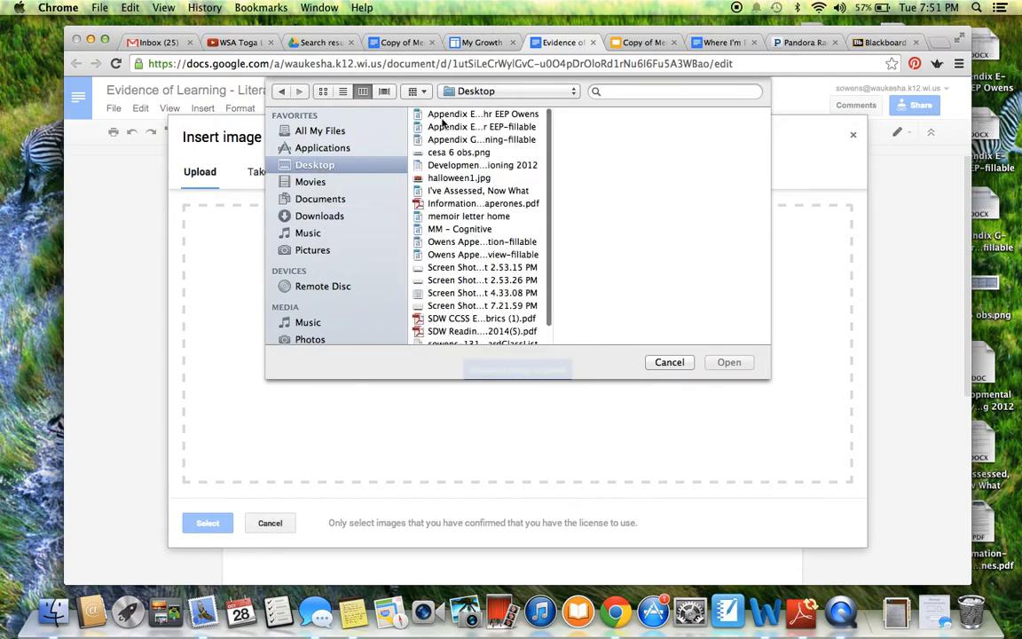
{"action": "left_click", "coordinate": [517, 305]}
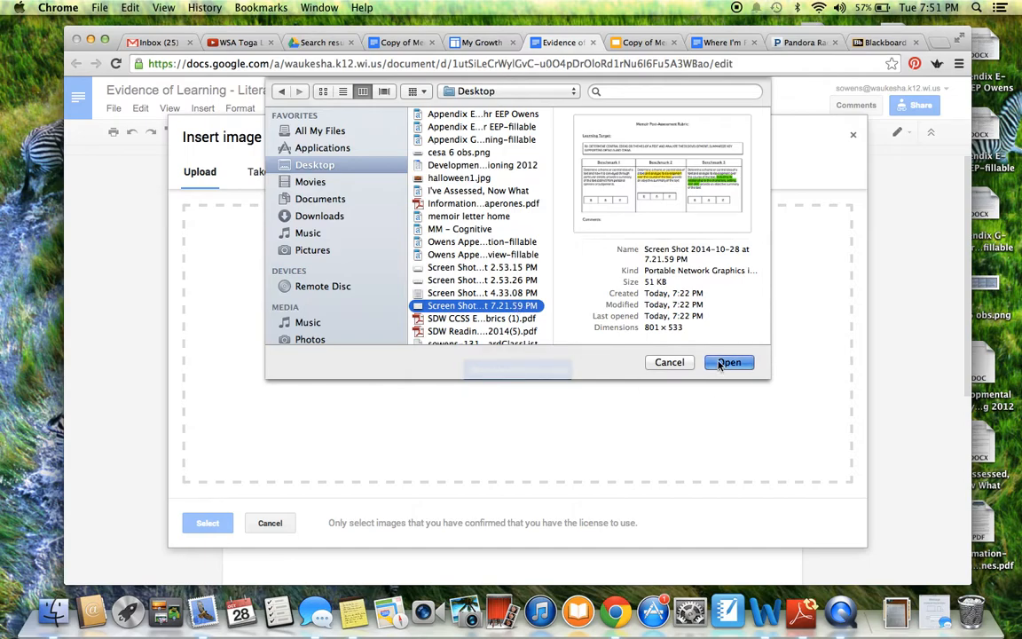
{"action": "left_click", "coordinate": [727, 362]}
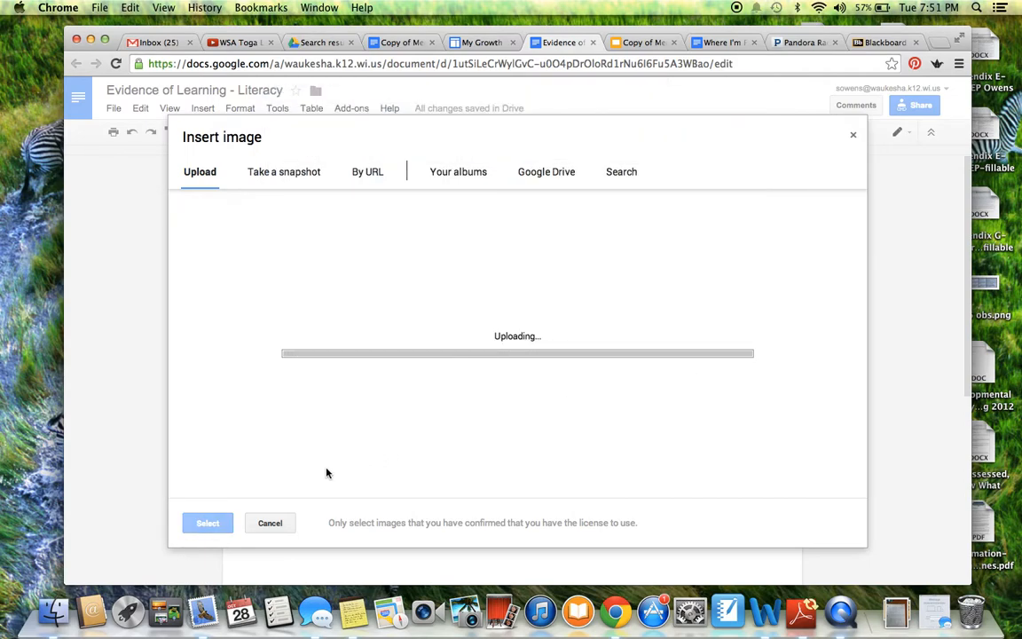